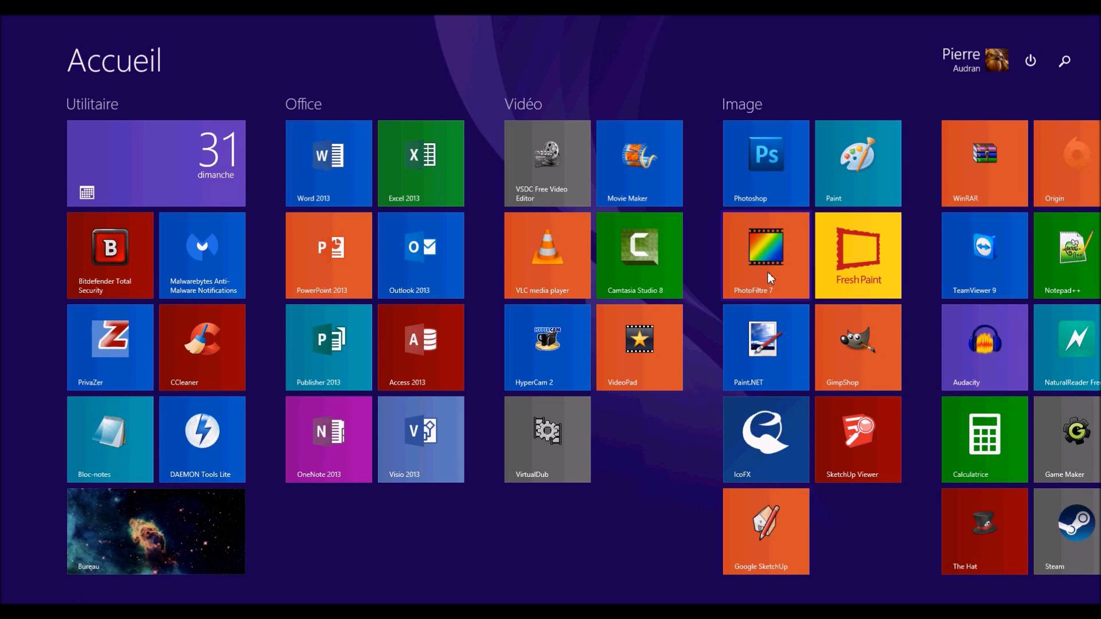
Launch PhotoFiltre 7 and open the image Pomme.jpg from the desktop (Bureau)
click(768, 273)
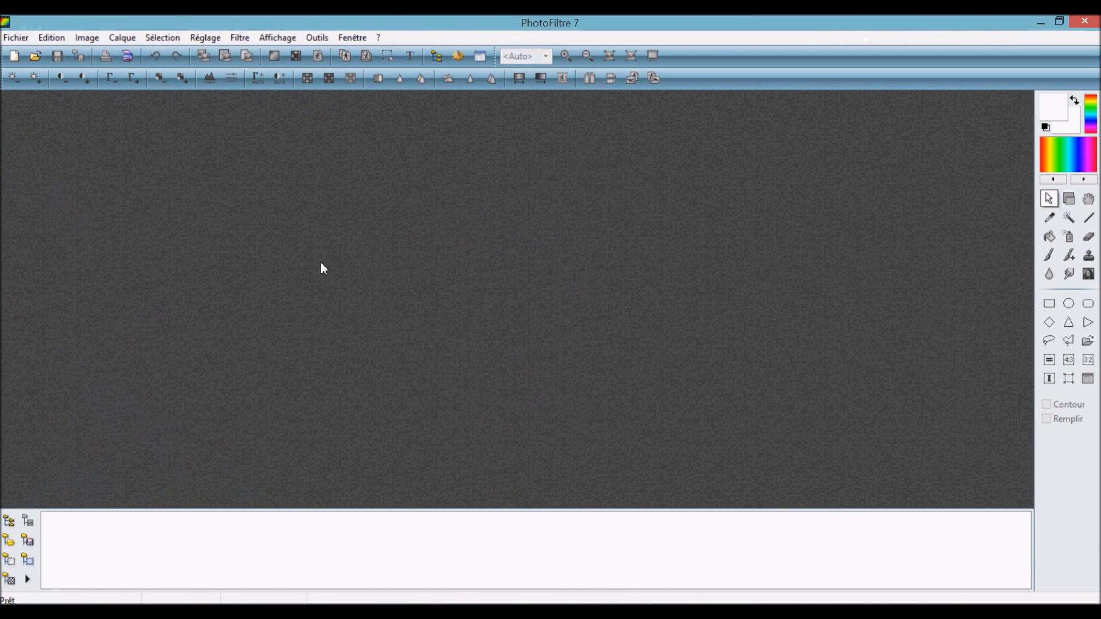
click(16, 38)
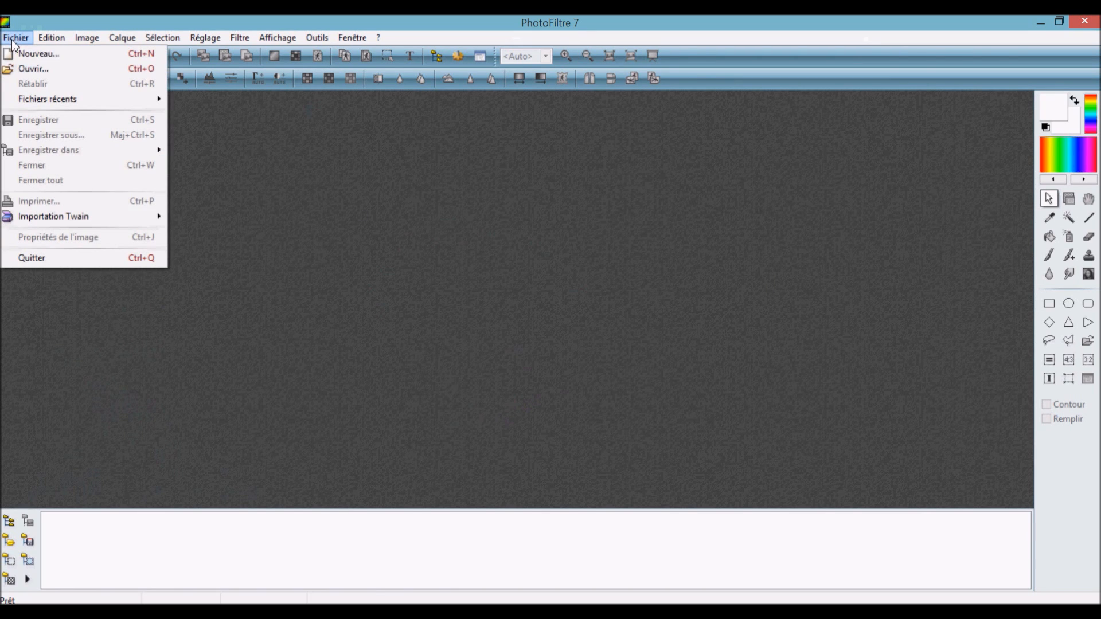
click(18, 70)
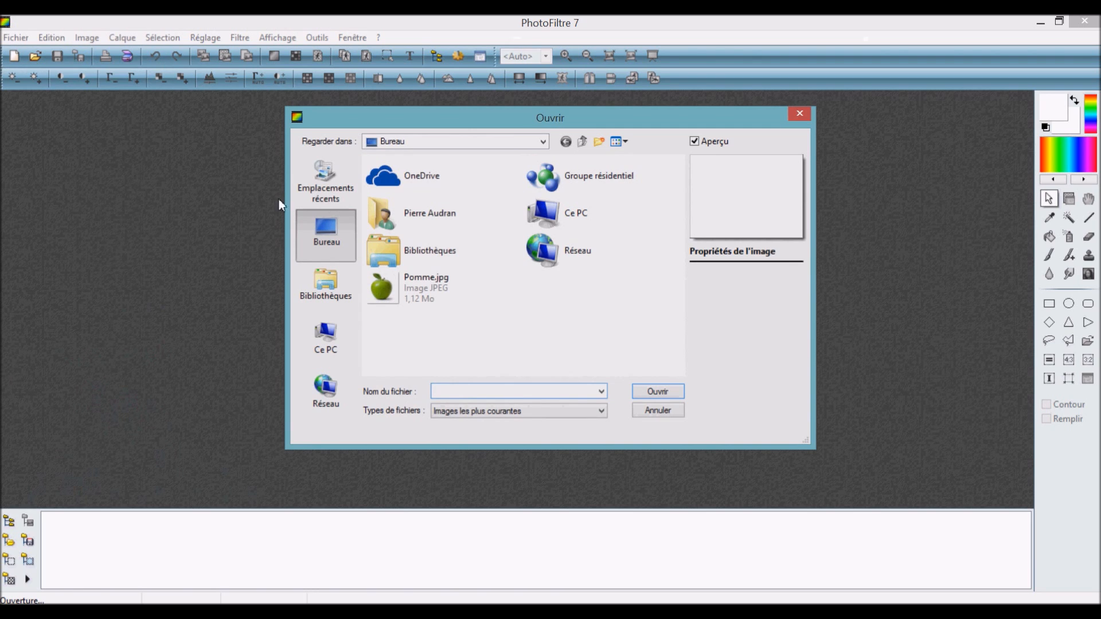
click(406, 290)
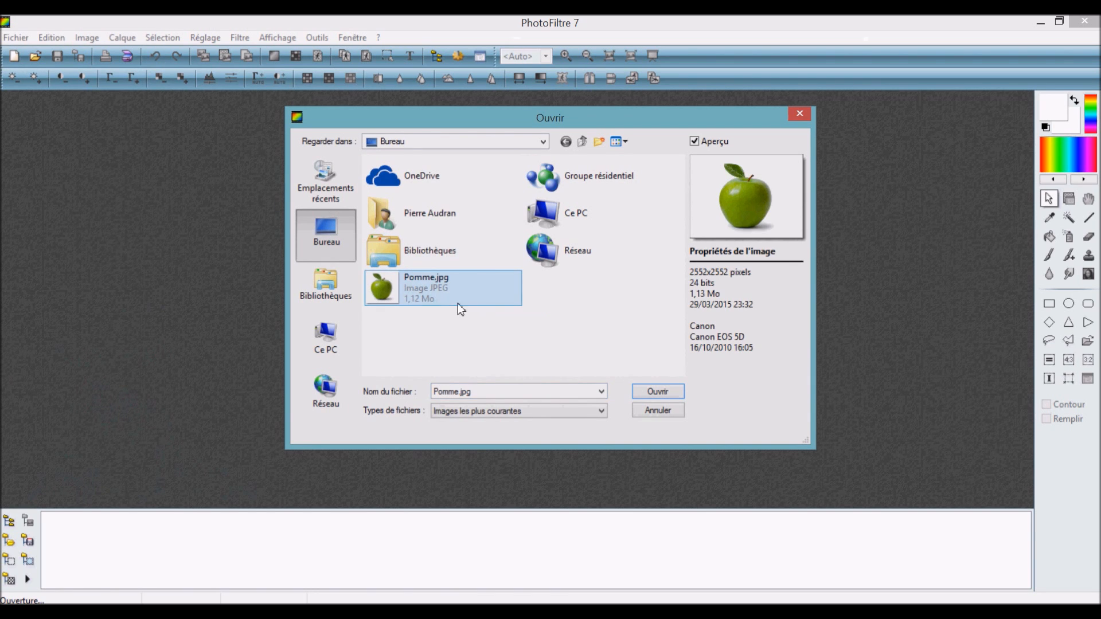
click(658, 391)
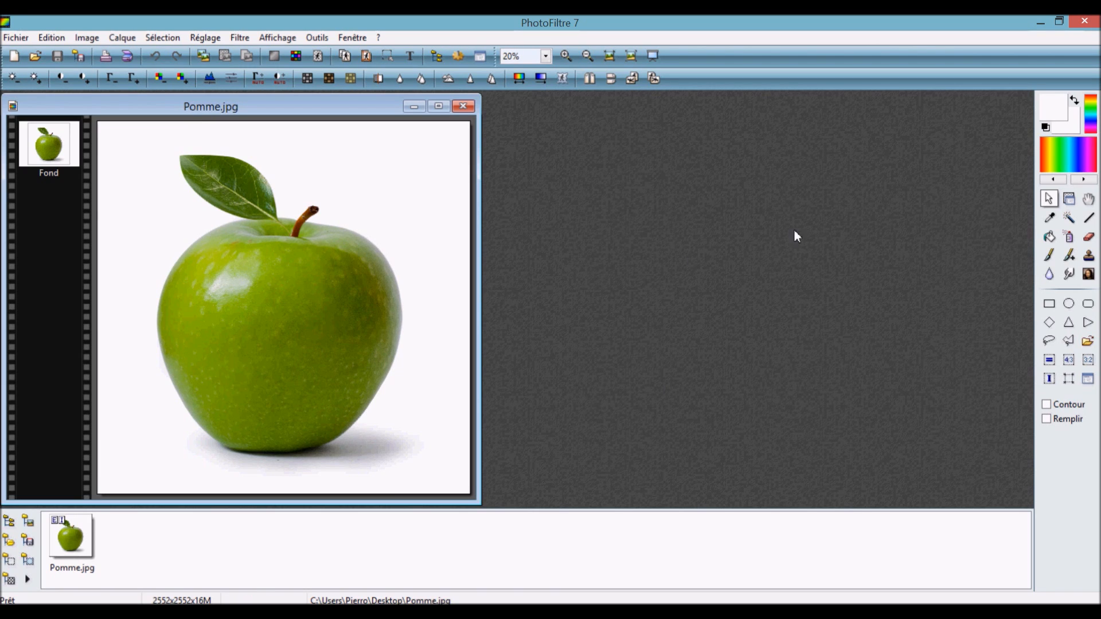
Select the white background around the apple with the Magic wand at a tolerance of 100
click(1069, 219)
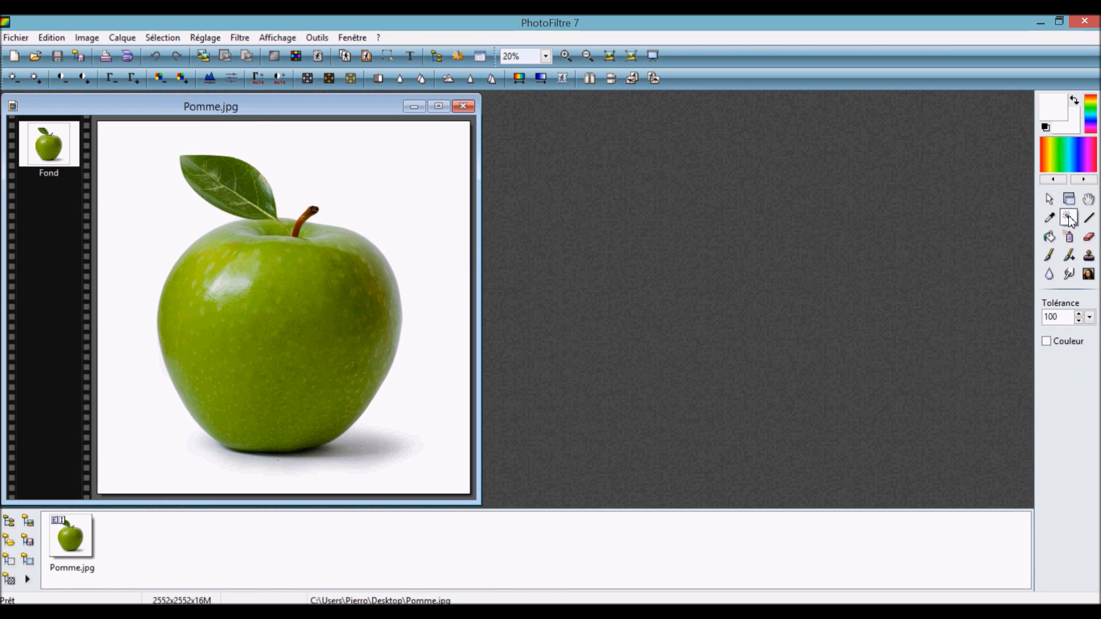
click(435, 201)
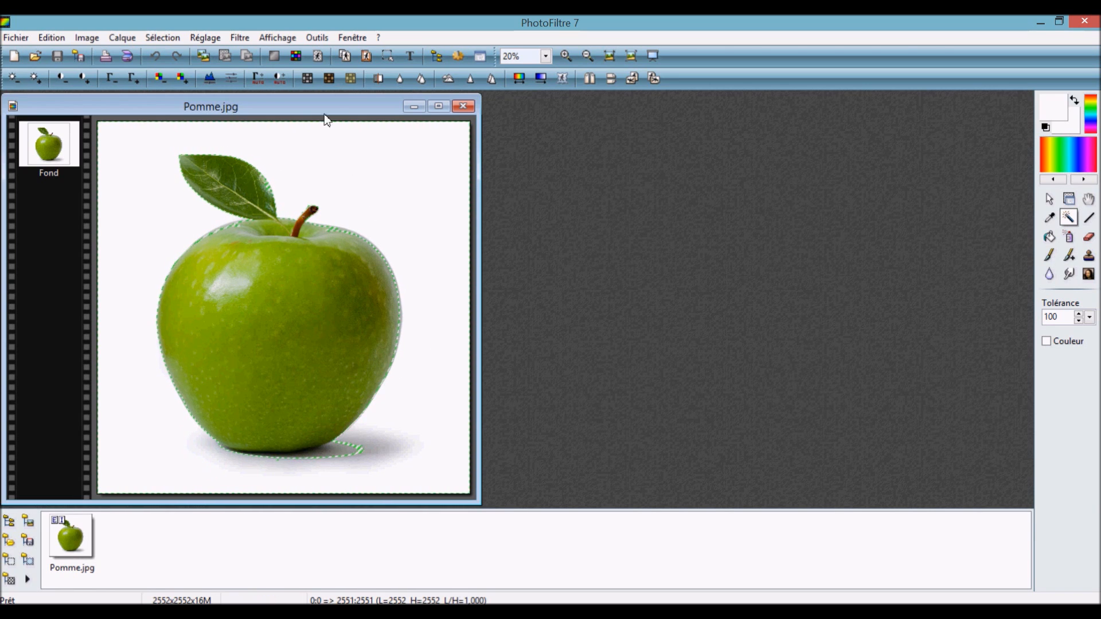
Choose the image's white background as the transparency colour and preview it at a tolerance of 30
click(318, 57)
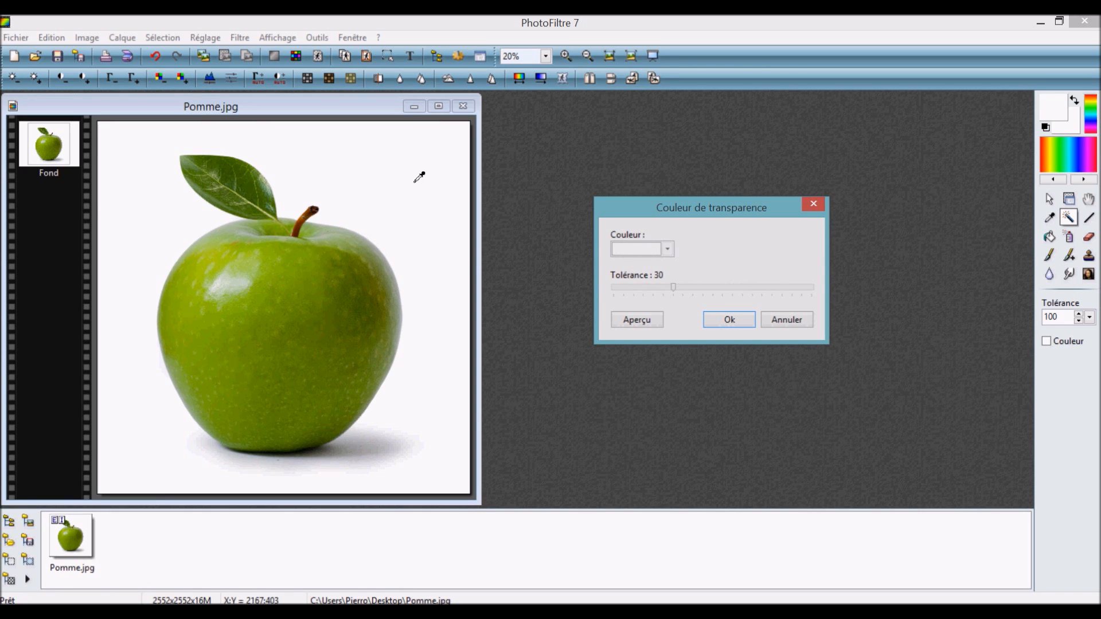
click(360, 263)
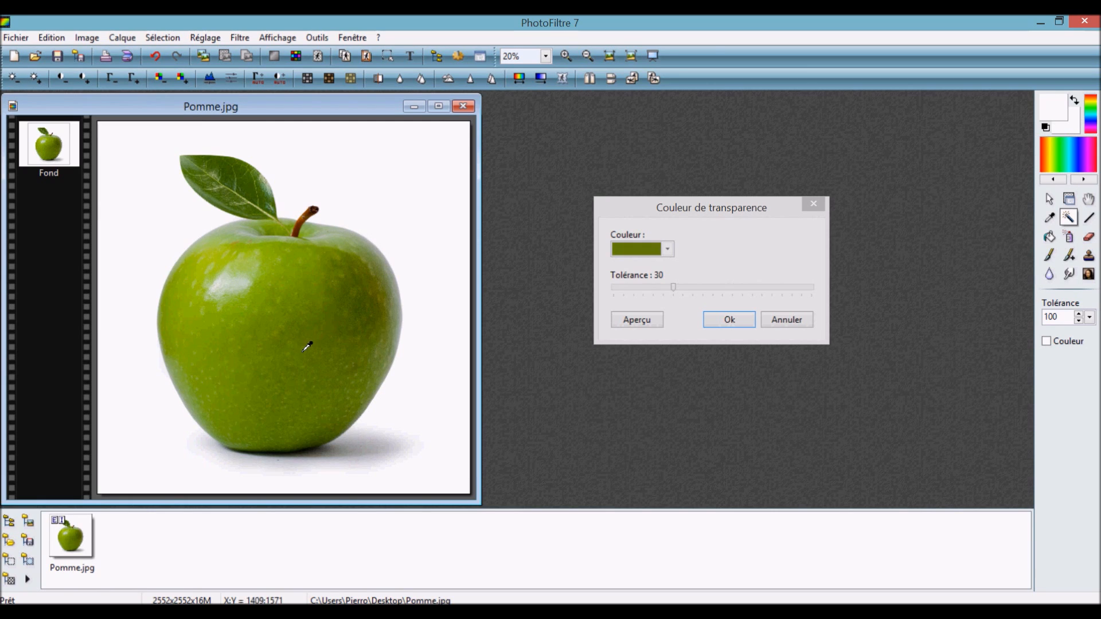
click(420, 163)
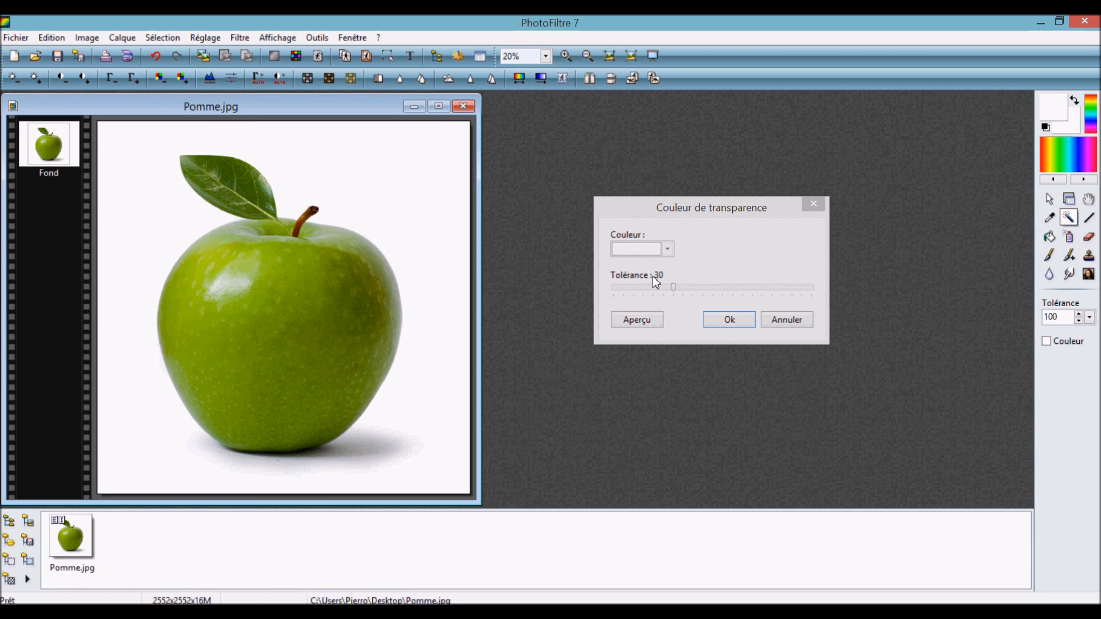
click(639, 321)
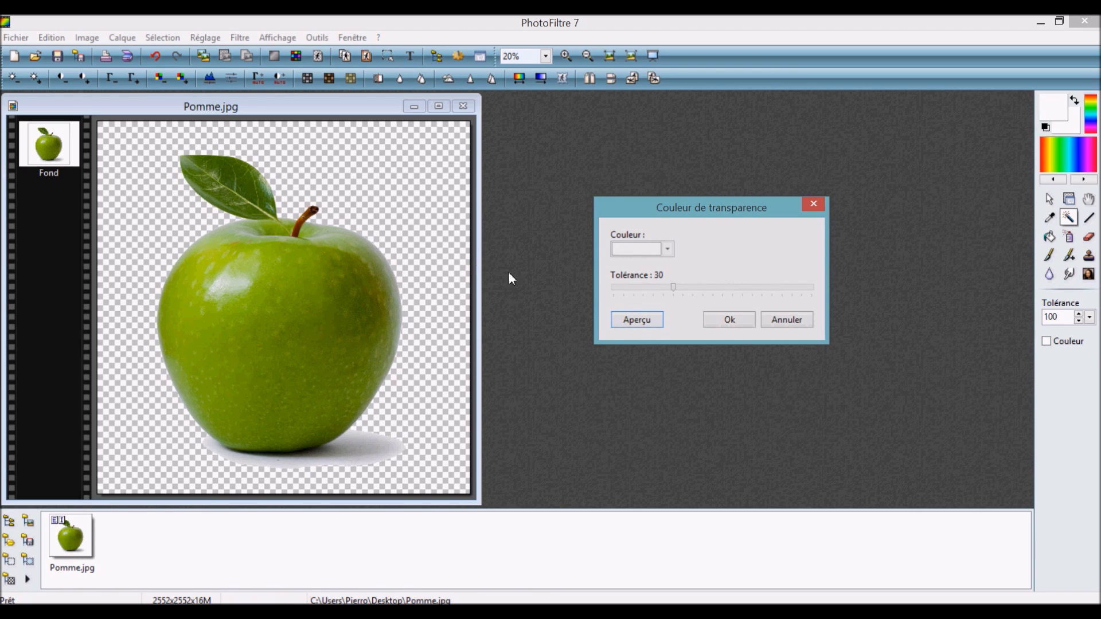
Preview the background transparency at tolerances of 50 and 100
drag(676, 290, 714, 288)
click(659, 319)
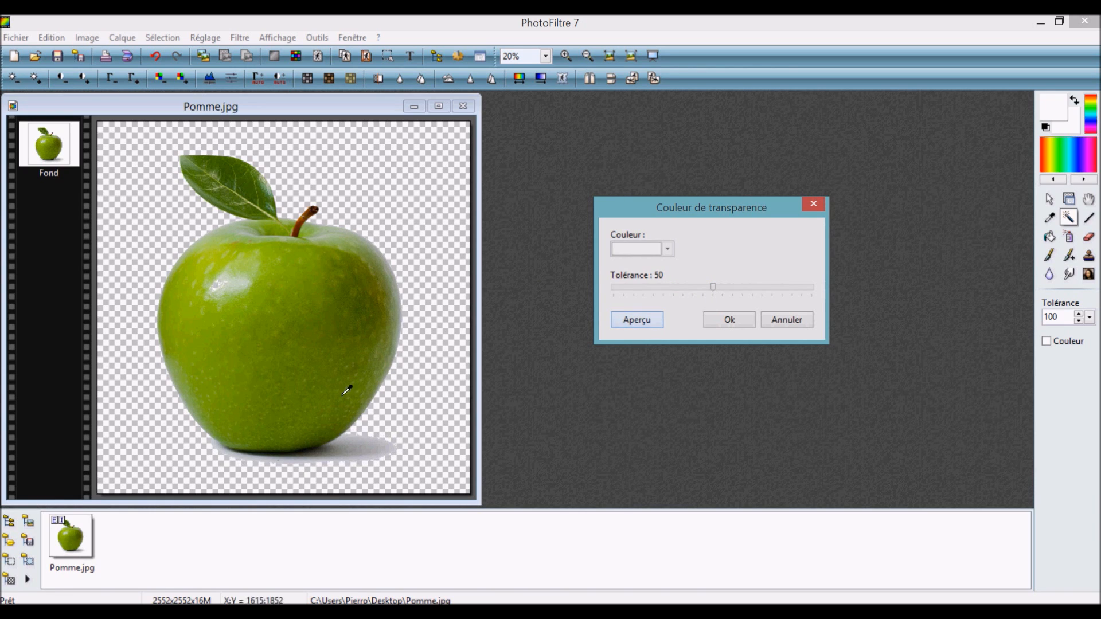
drag(718, 286, 819, 293)
click(649, 321)
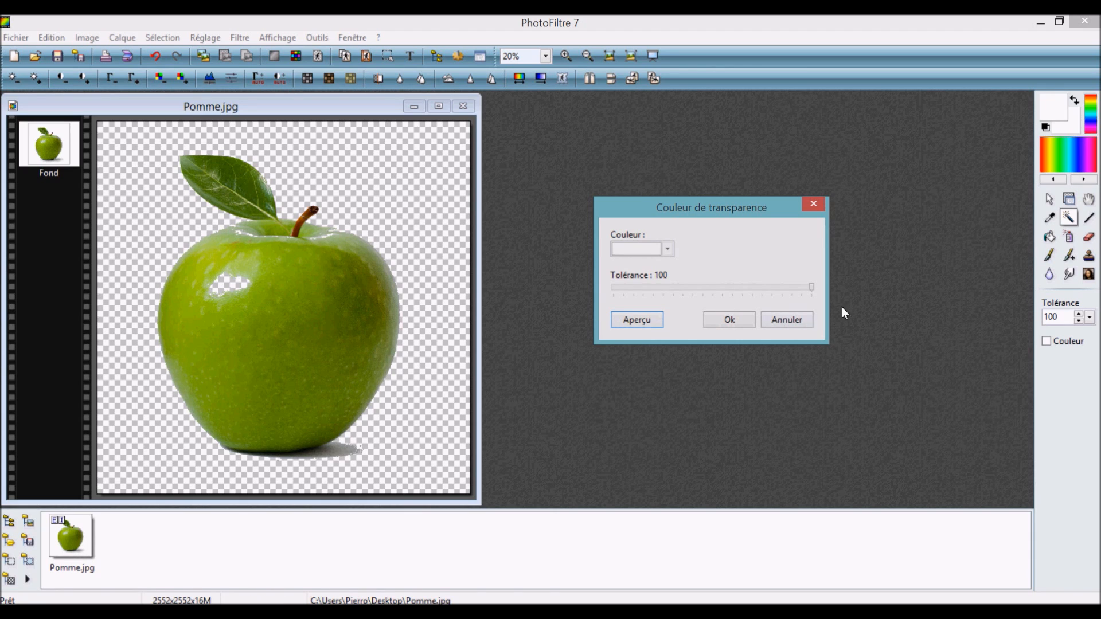
Set the transparency tolerance to 30, preview it and apply the transparency to the background
drag(813, 289, 672, 300)
click(636, 320)
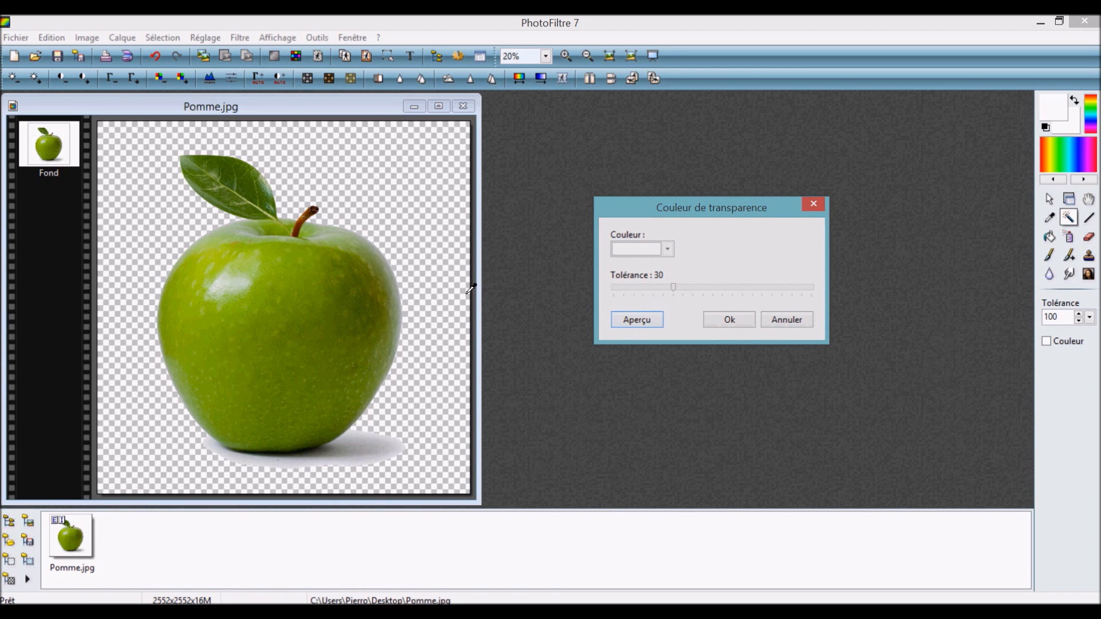
click(729, 319)
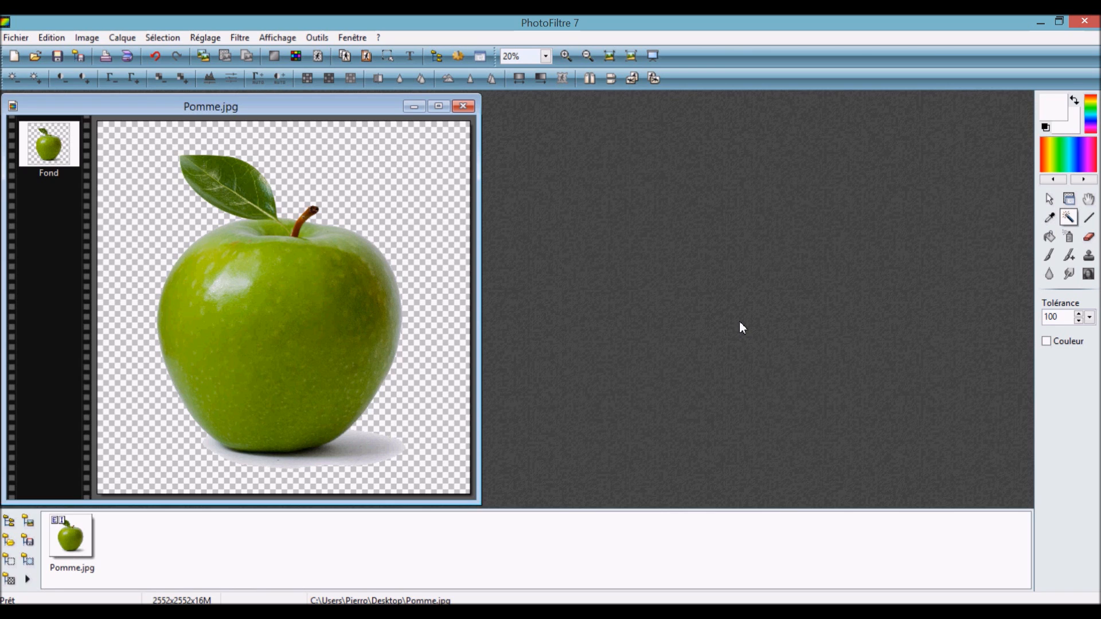
Save the image on the desktop as Pomme.png in PNG format, with filtering set to Aucun
click(15, 38)
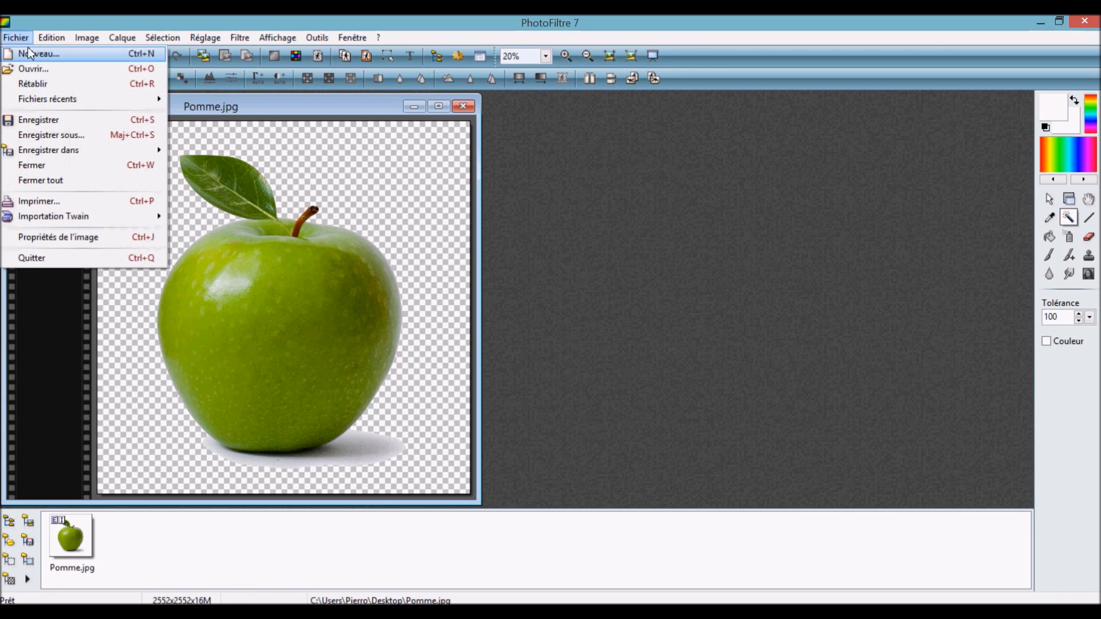
click(39, 134)
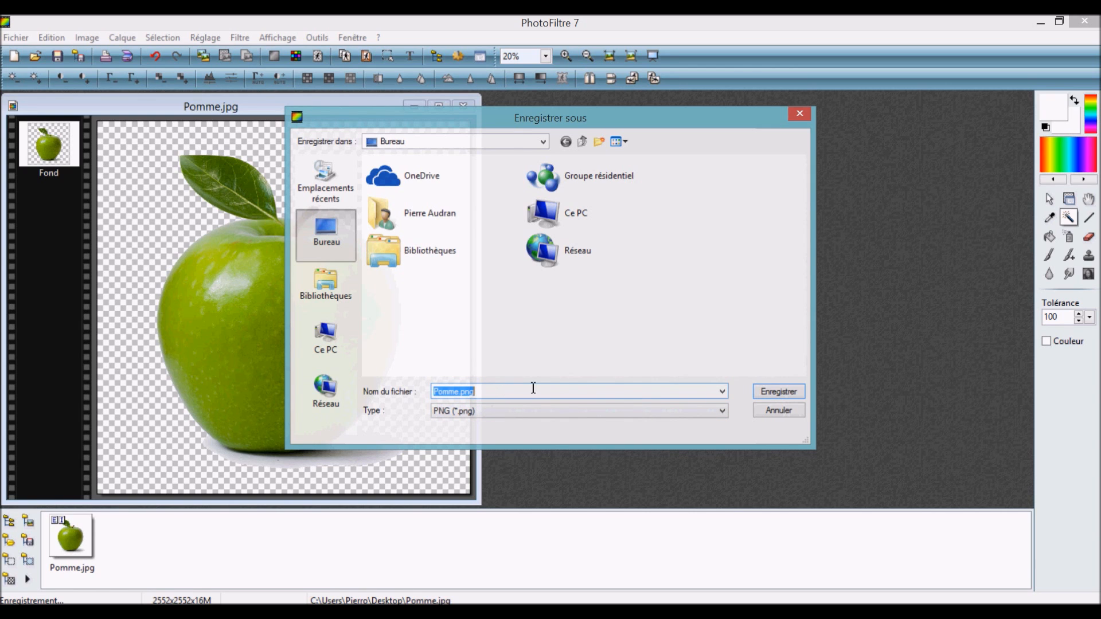
click(763, 391)
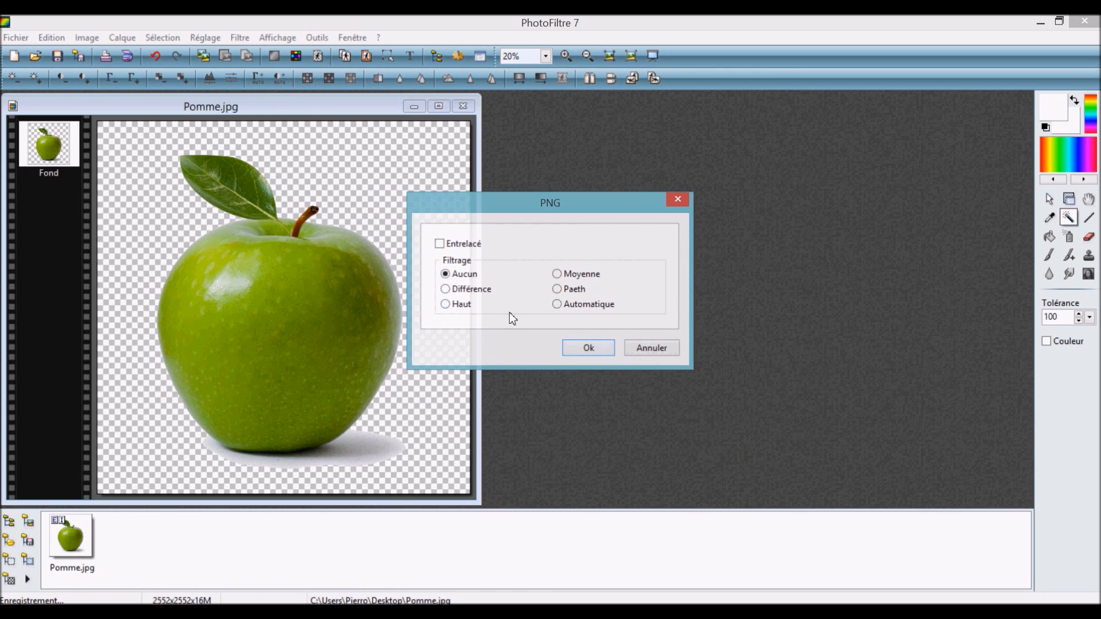
click(577, 346)
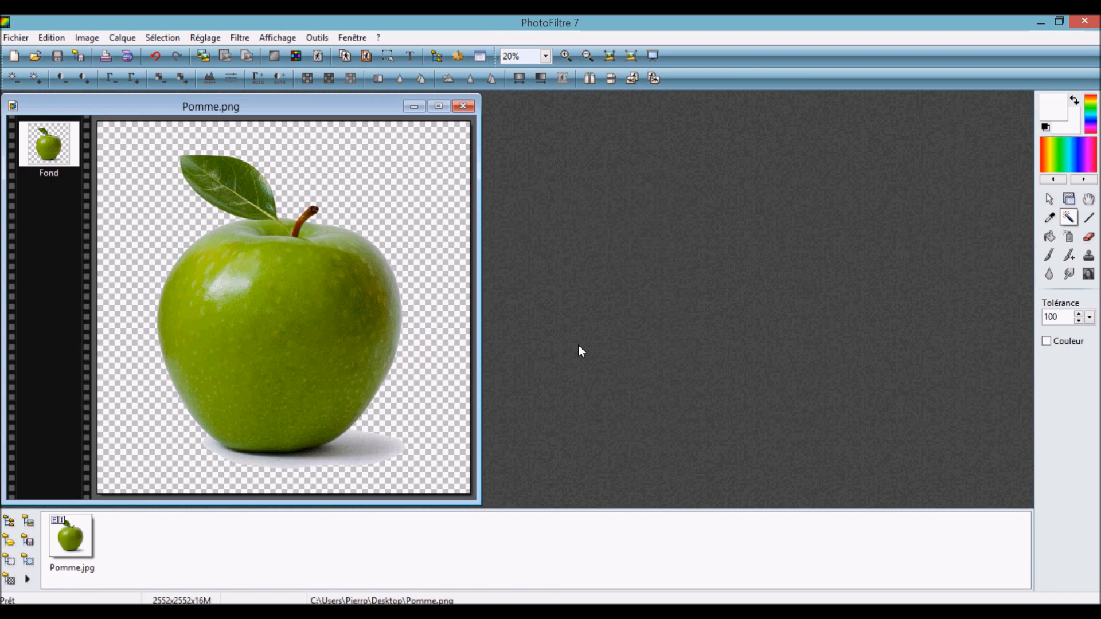
Switch to the desktop, place the Pomme.png file beside Pomme.jpg and open it
click(1040, 22)
drag(33, 482, 577, 328)
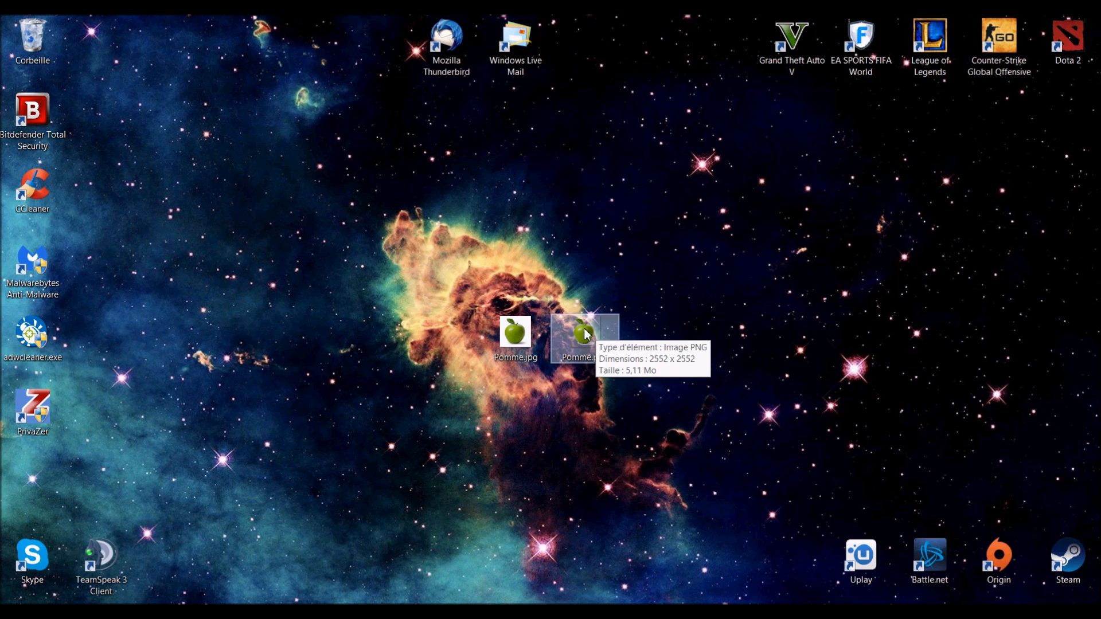
click(687, 336)
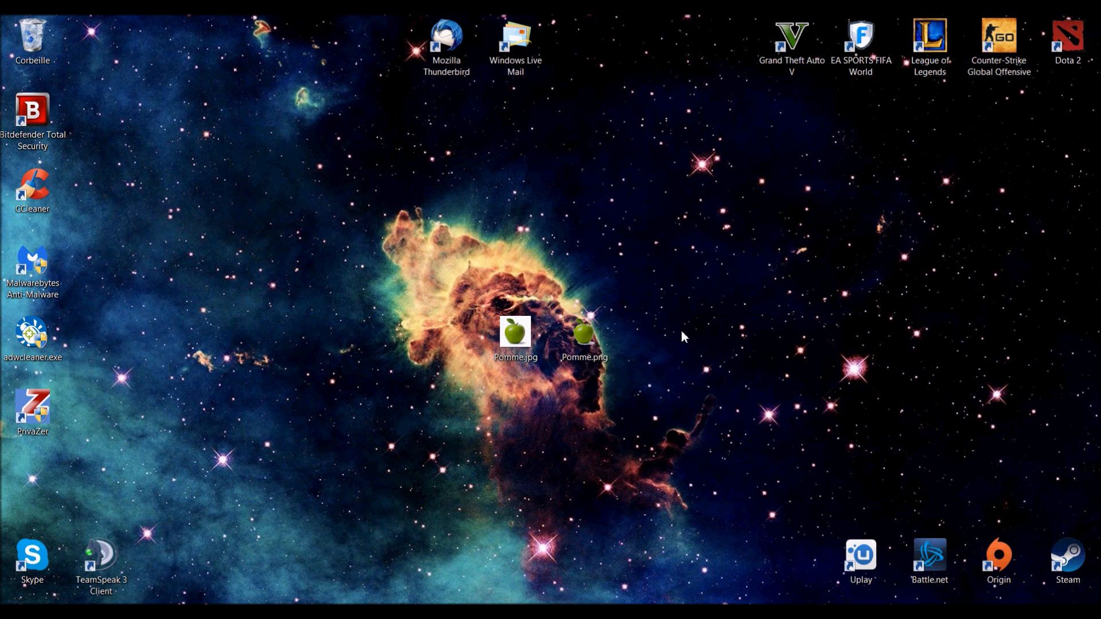
double_click(586, 348)
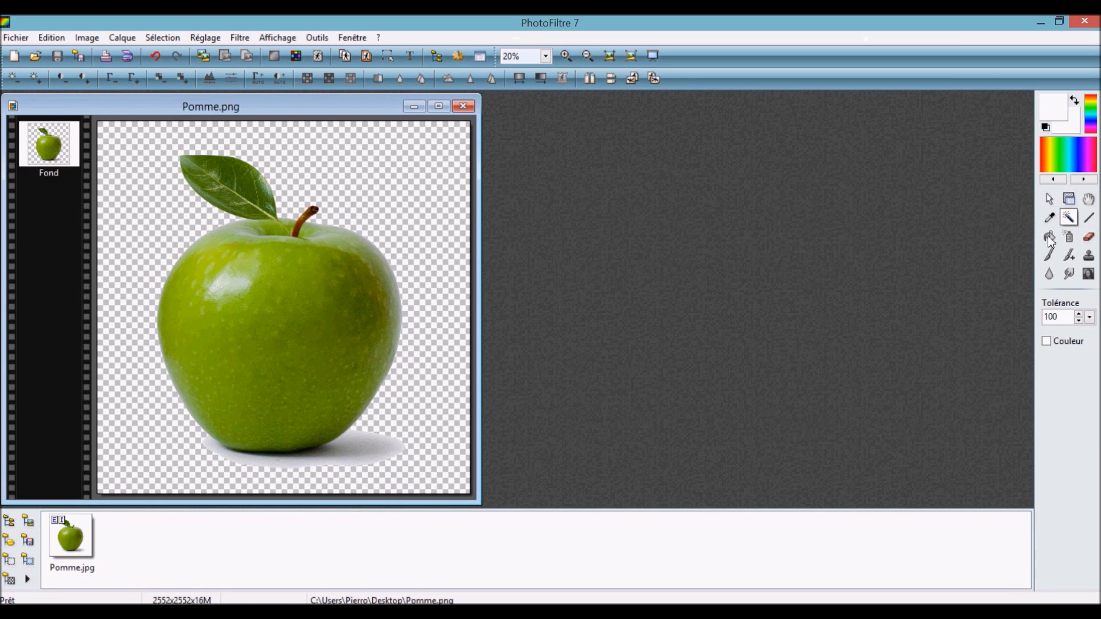
Select the shadow beneath the apple with the Lasso, an area about 1540 by 480 pixels, delete it and clear the selection
click(1050, 199)
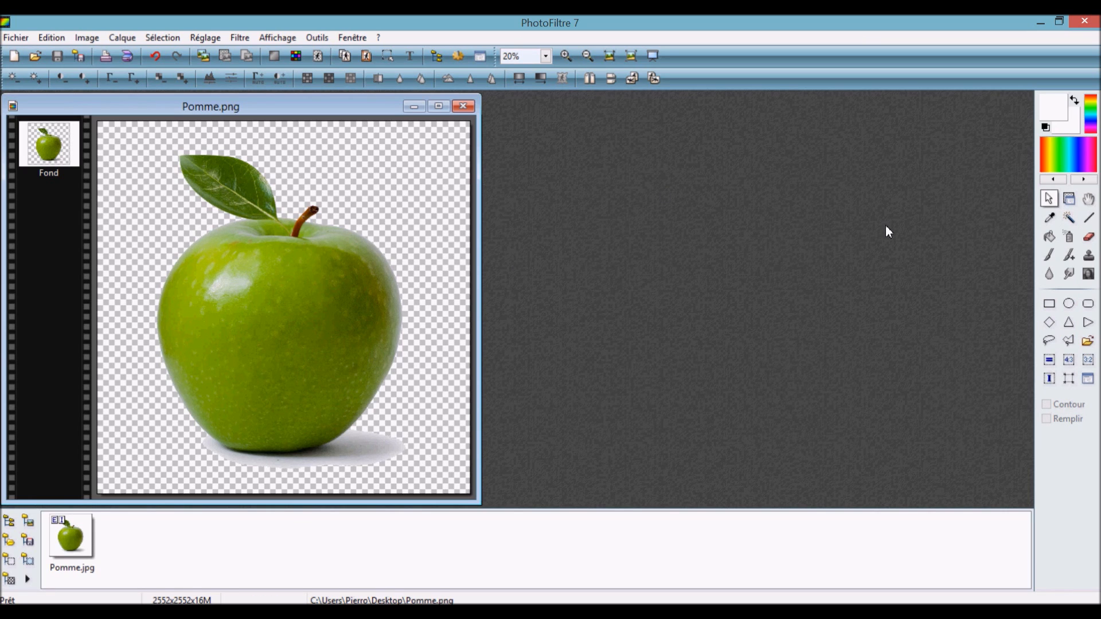
click(1050, 340)
scroll(365, 414, up, 1)
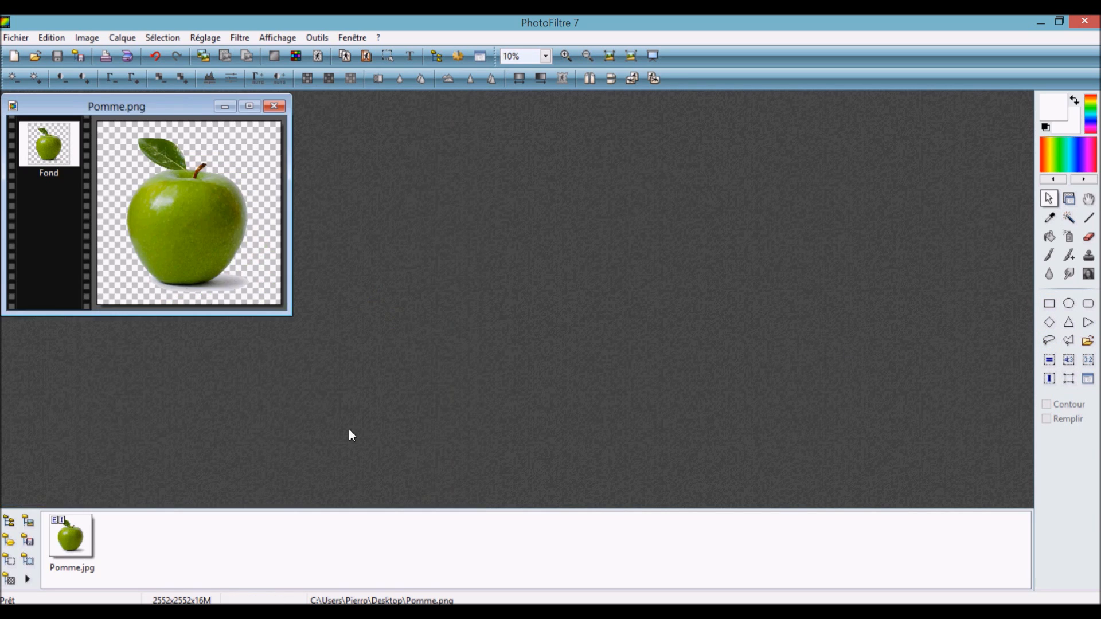
scroll(392, 448, up, 3)
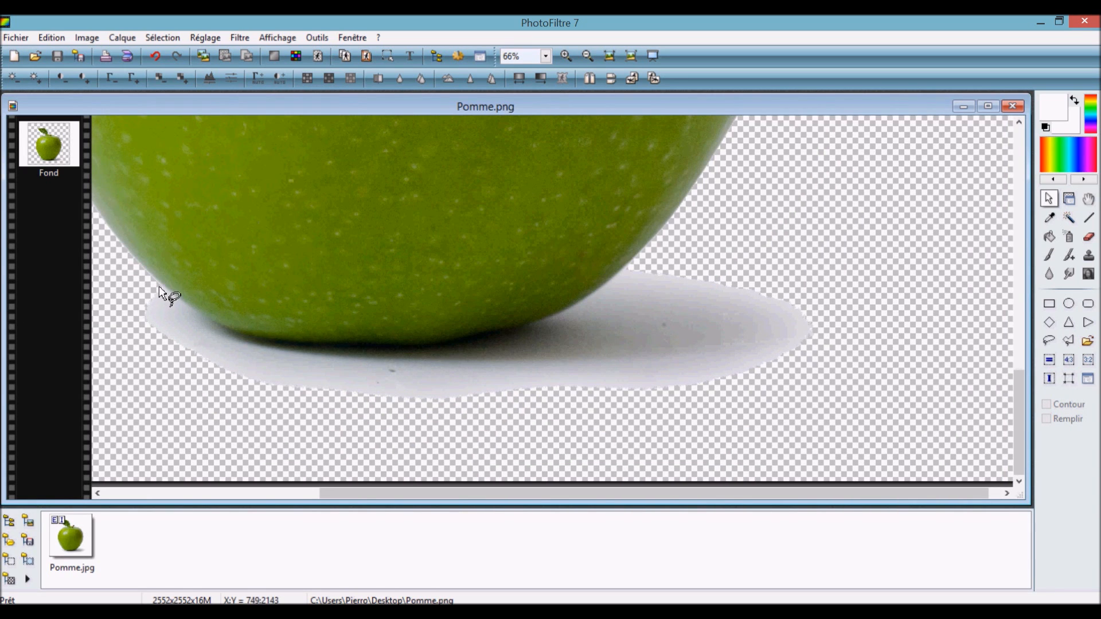
mouse_move(160, 283)
mouse_down()
mouse_move(239, 335)
mouse_move(445, 341)
mouse_move(568, 314)
mouse_move(645, 252)
mouse_move(700, 239)
mouse_move(824, 299)
mouse_move(833, 361)
mouse_move(742, 435)
mouse_move(411, 469)
mouse_move(236, 436)
mouse_move(122, 376)
mouse_move(98, 331)
mouse_move(117, 288)
mouse_up()
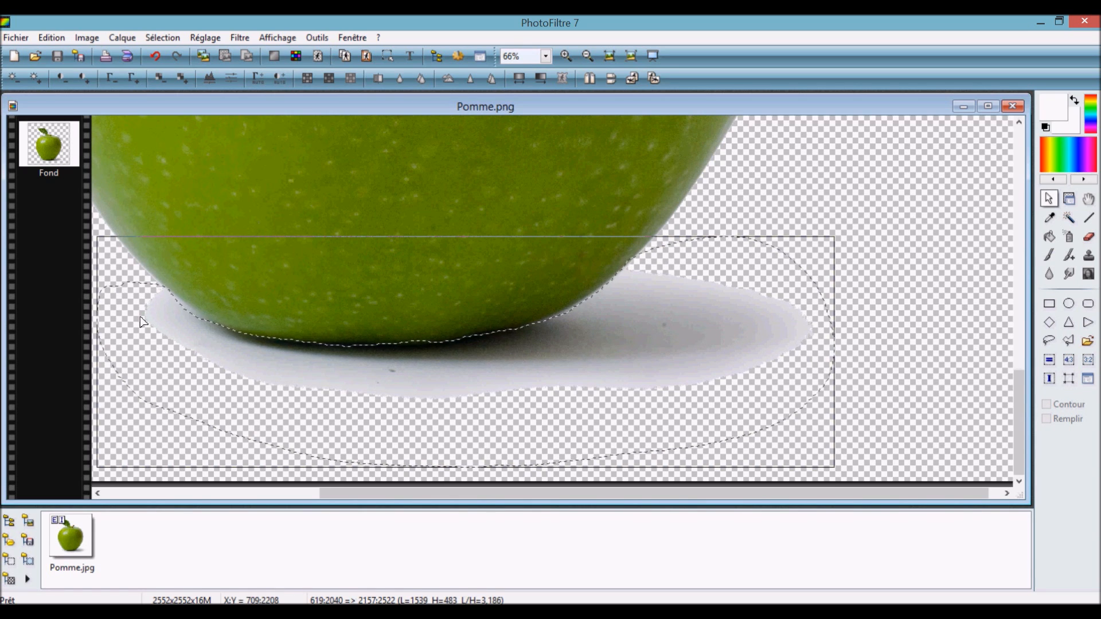
key(Delete)
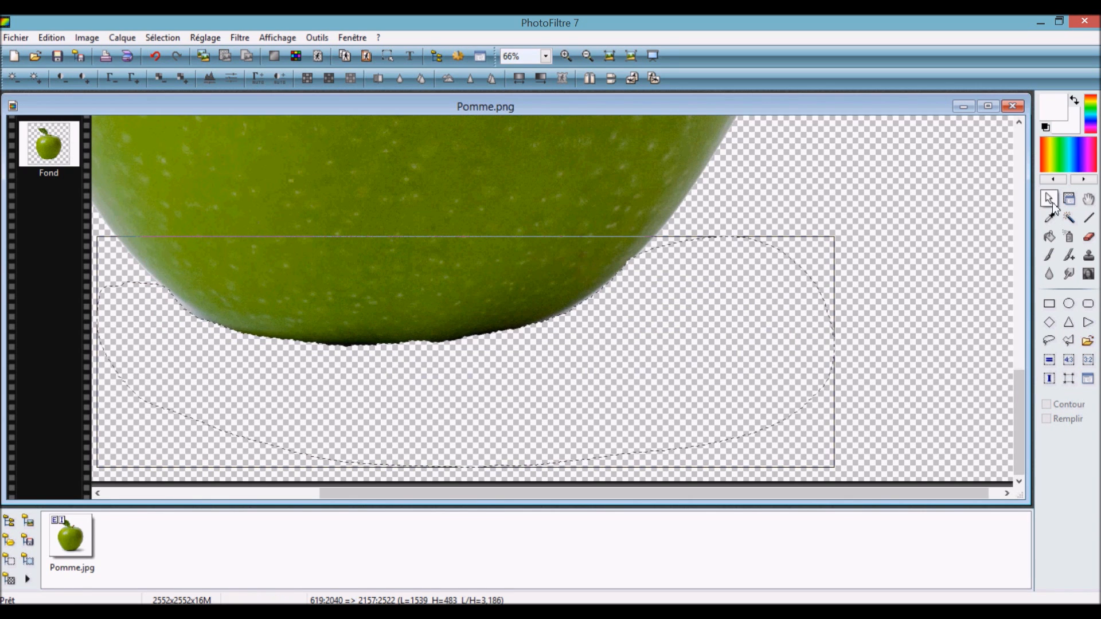
scroll(890, 263, down, 5)
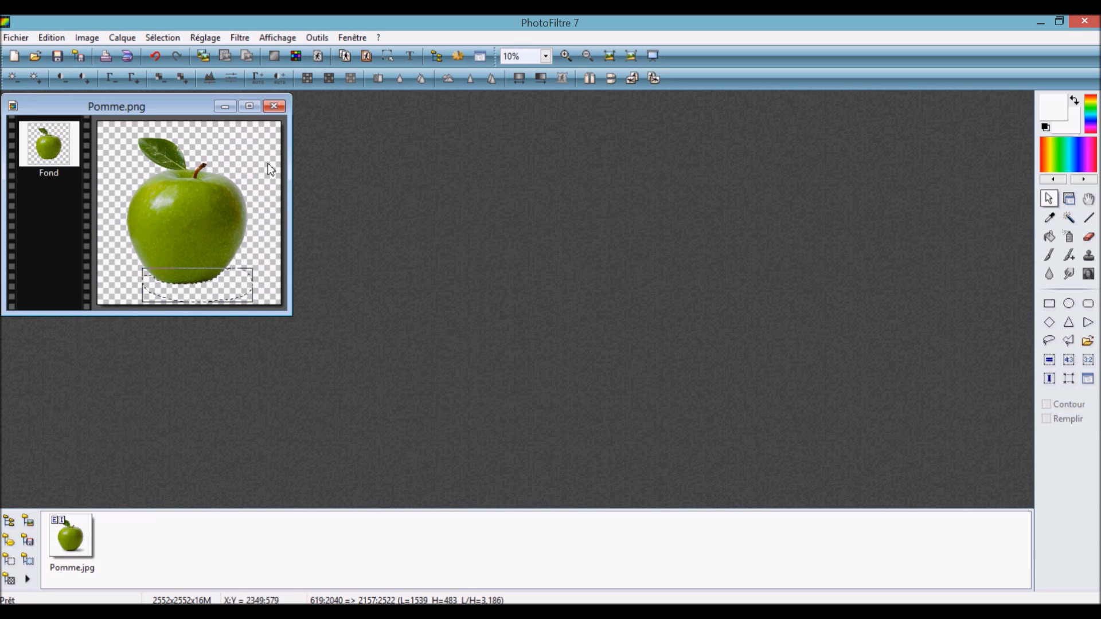
click(263, 146)
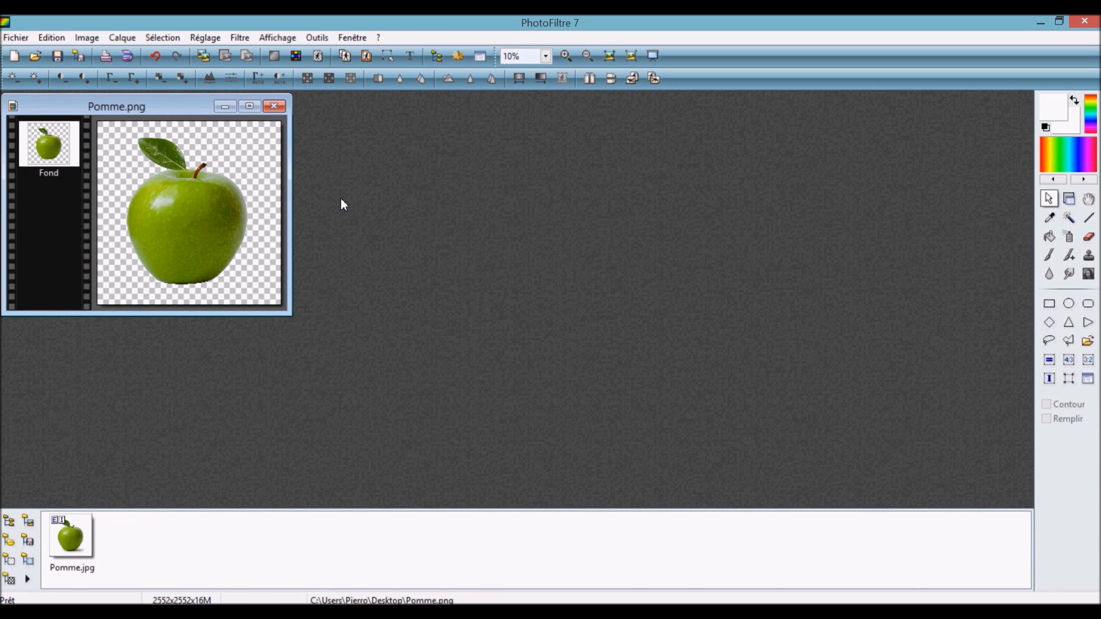
Save the image on the desktop as Pomme2.png with filtering set to Aucun, and place the file beside Pomme.png on the desktop
click(16, 38)
click(53, 135)
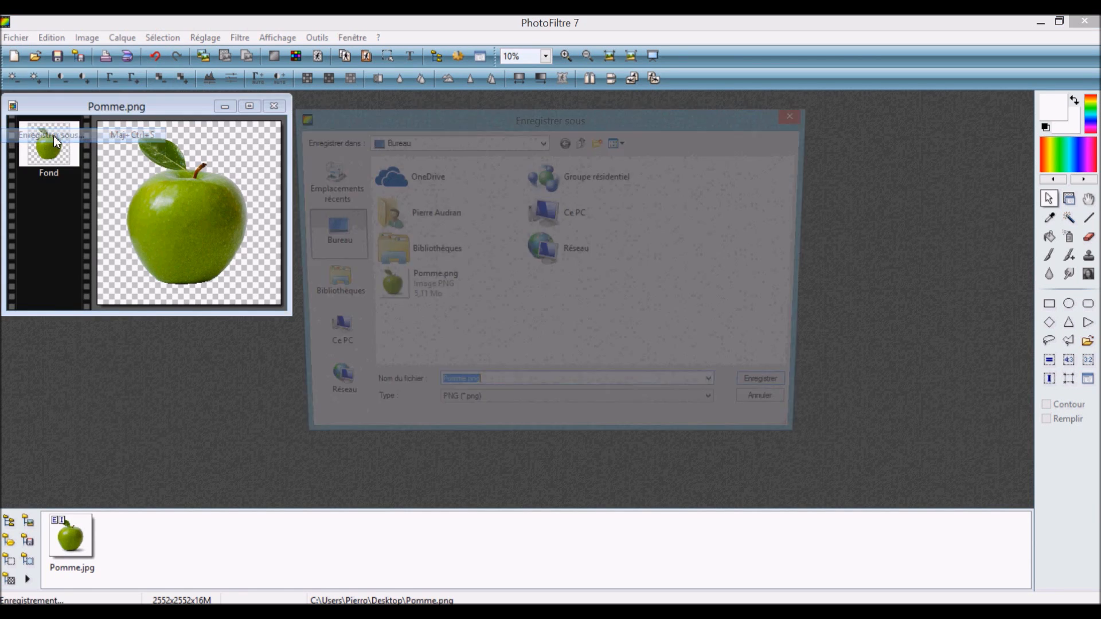
click(457, 391)
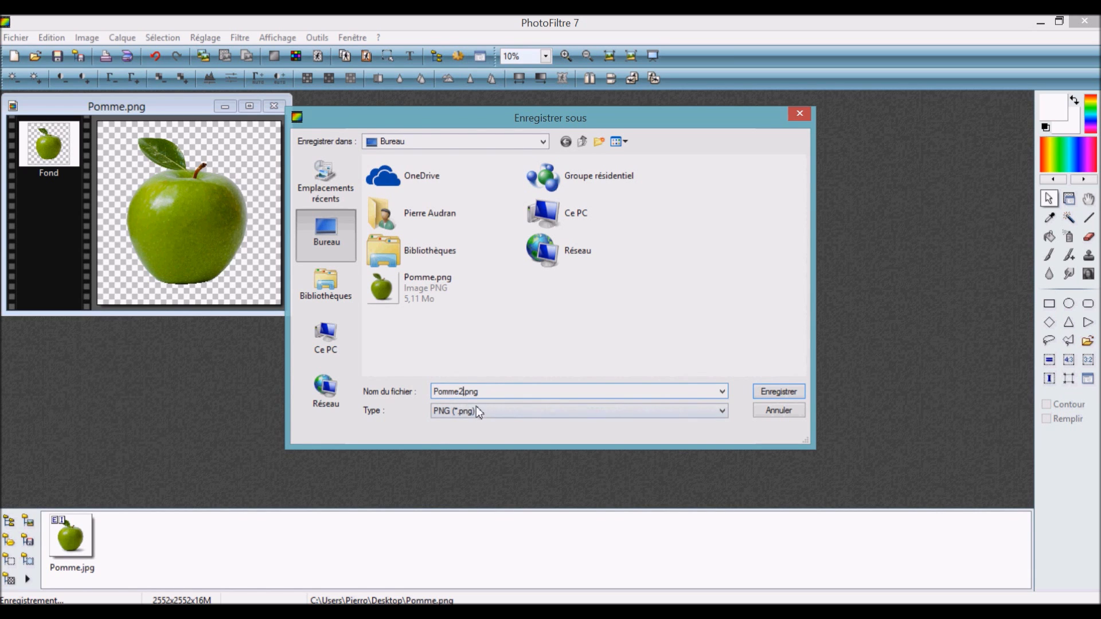
click(771, 391)
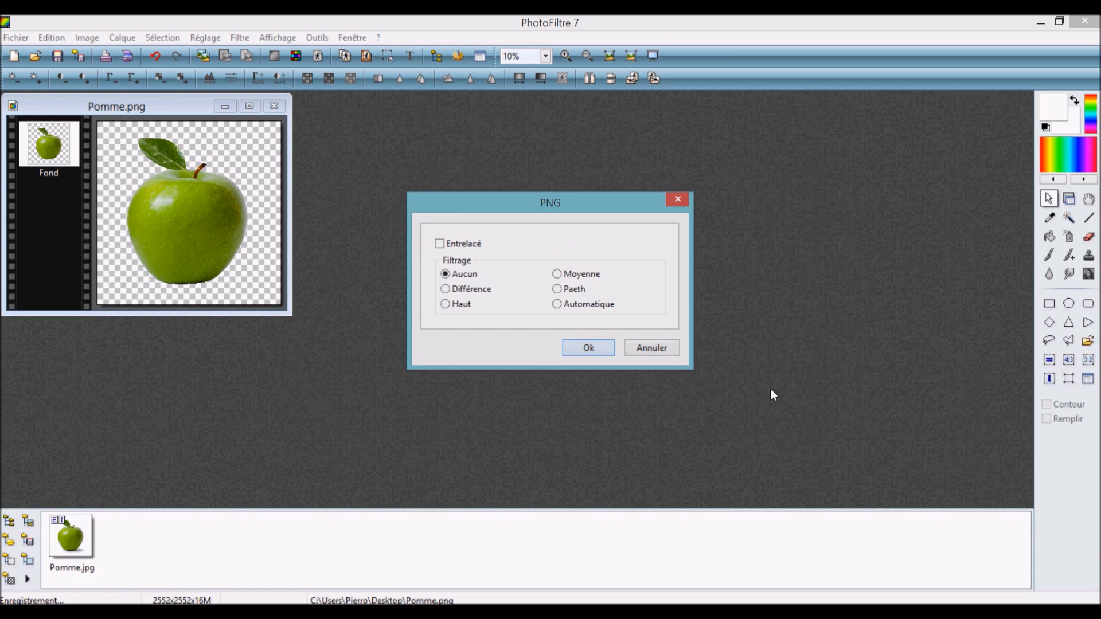
click(589, 348)
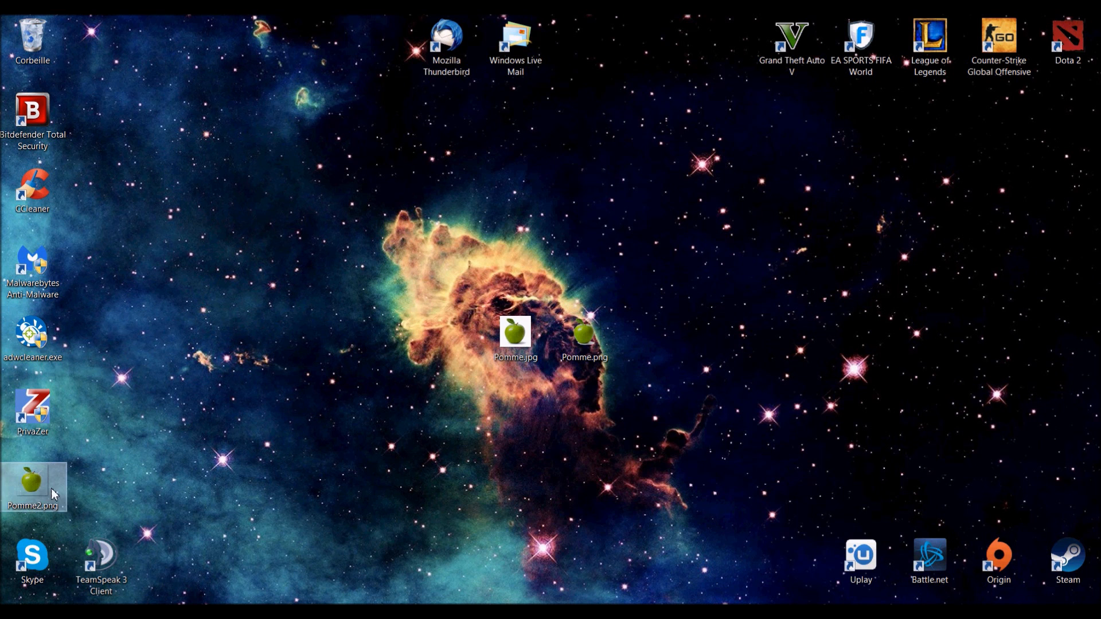
drag(31, 484, 630, 347)
click(682, 261)
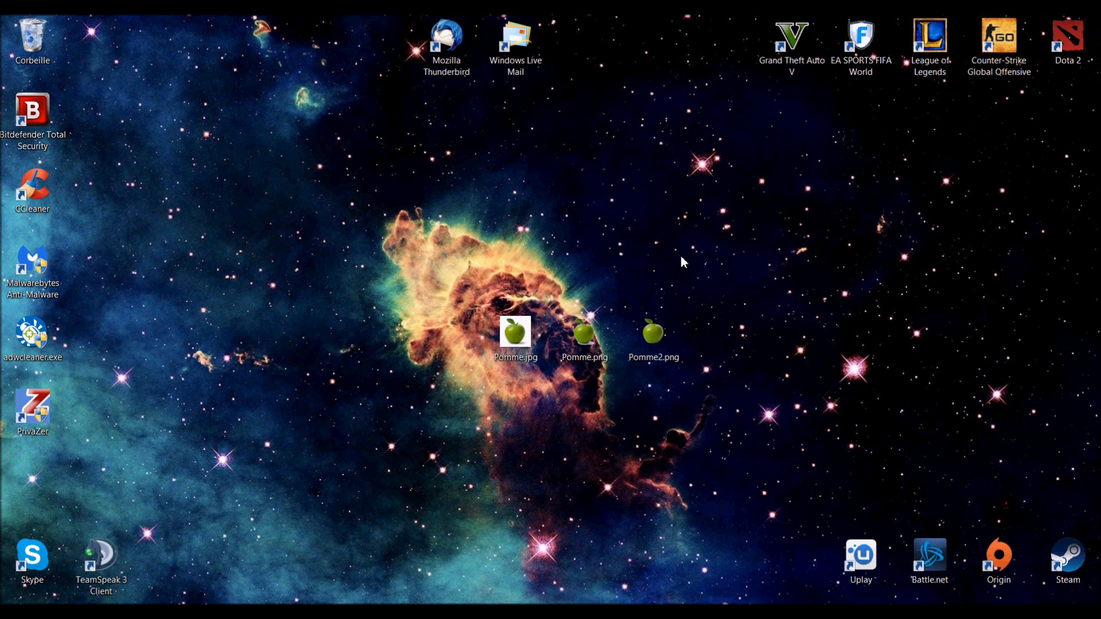